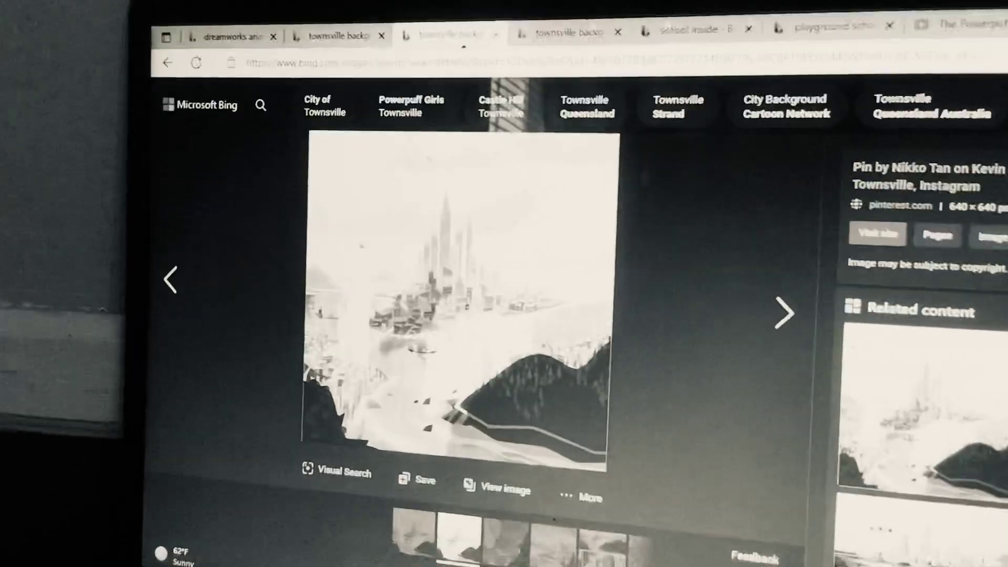
Advance from the Townsville skyline image to the Townsville City Hall image
{"action": "key", "text": "ctrl+Tab"}
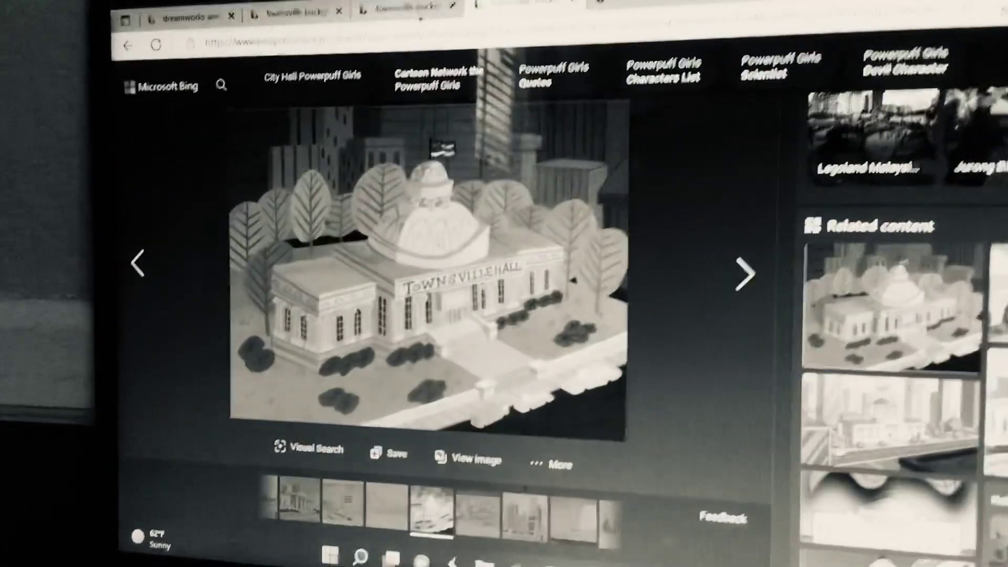